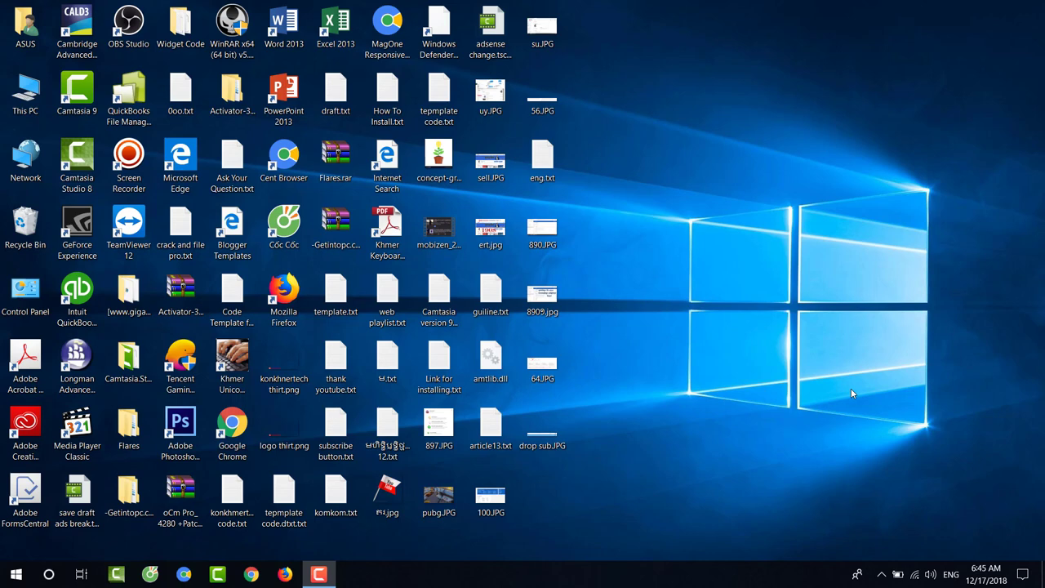
Refresh the desktop three times from its right-click menu
right_click(730, 194)
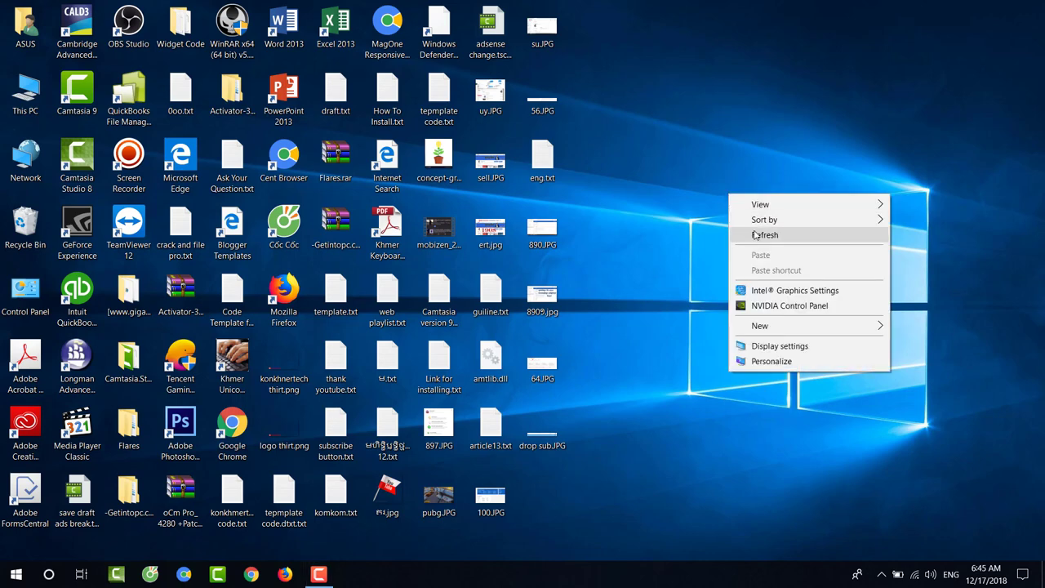
left_click(755, 230)
right_click(685, 191)
left_click(714, 230)
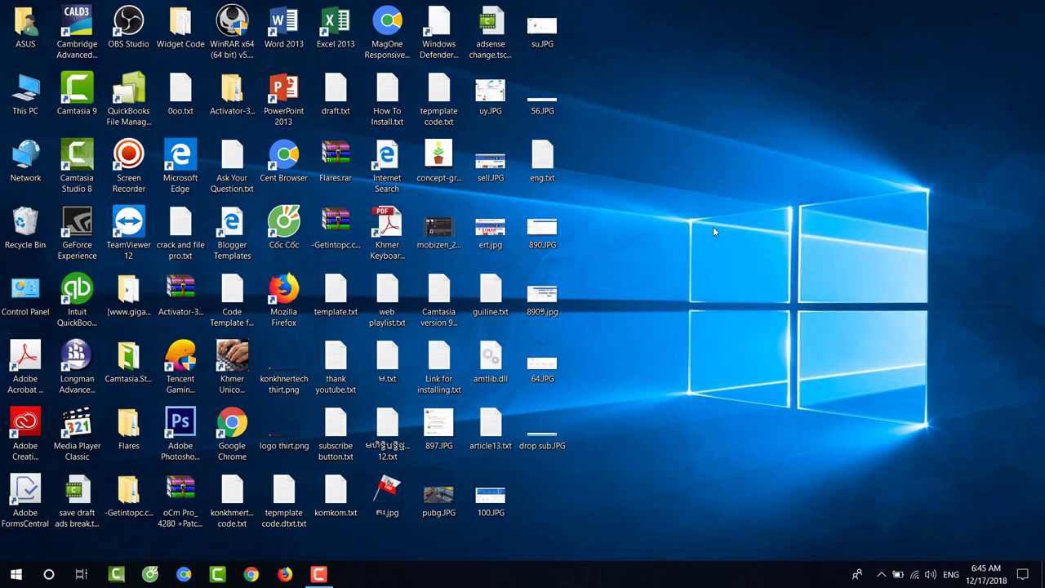
right_click(696, 145)
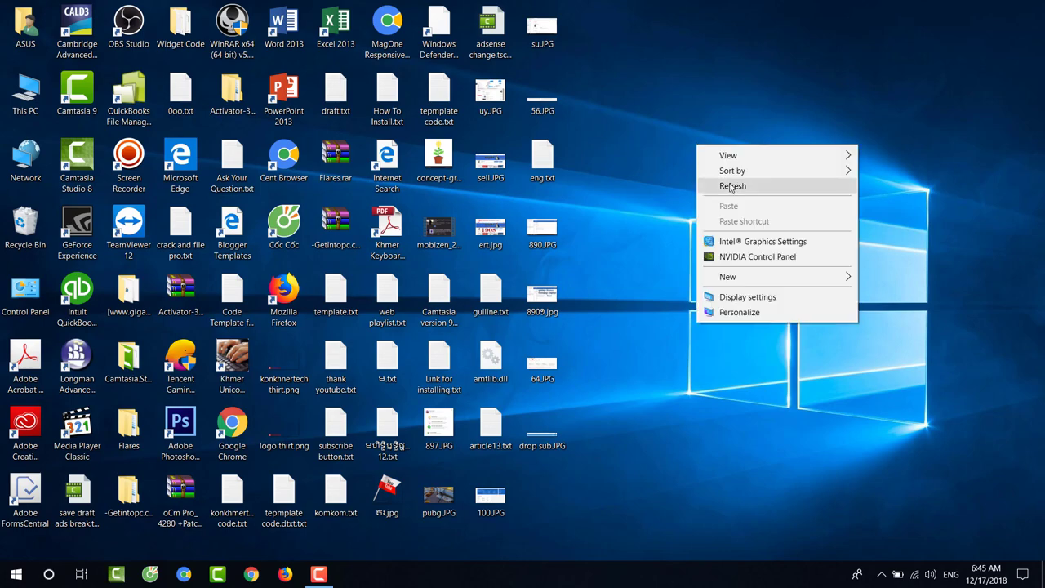
left_click(733, 186)
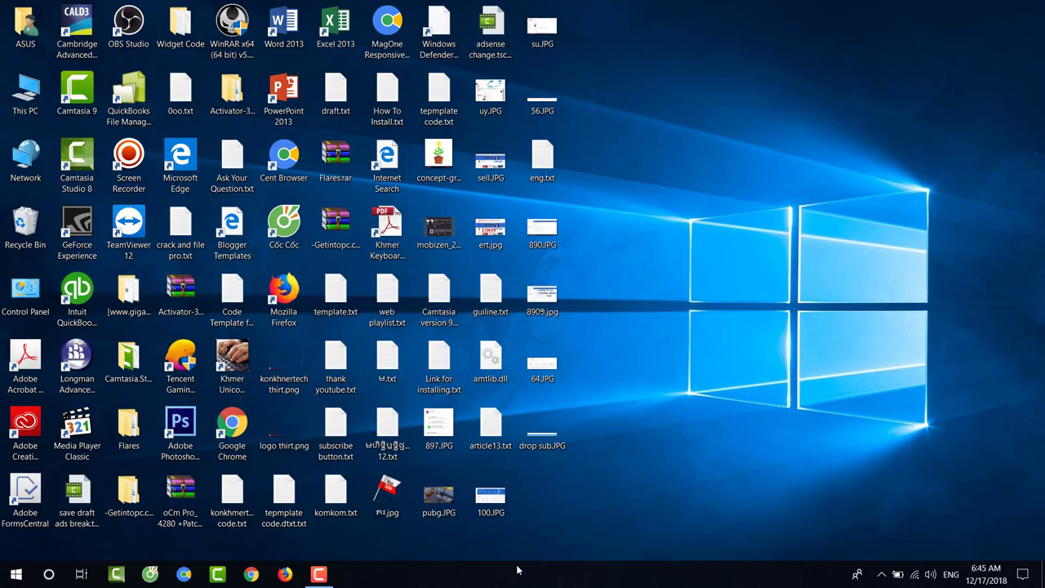
Launch Windows Settings from the Start menu, close it, then reopen it to the home page
left_click(16, 575)
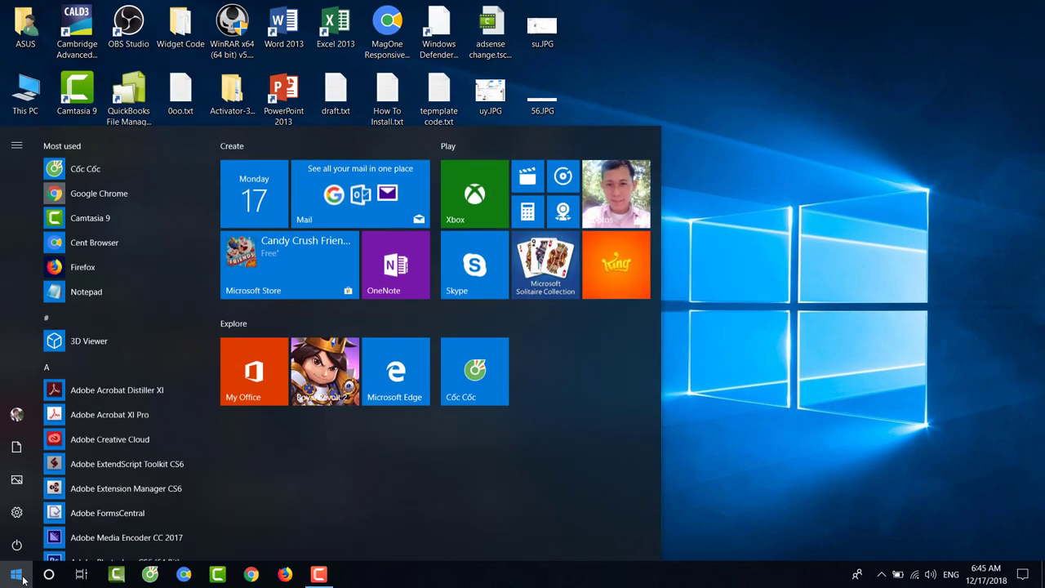
left_click(17, 511)
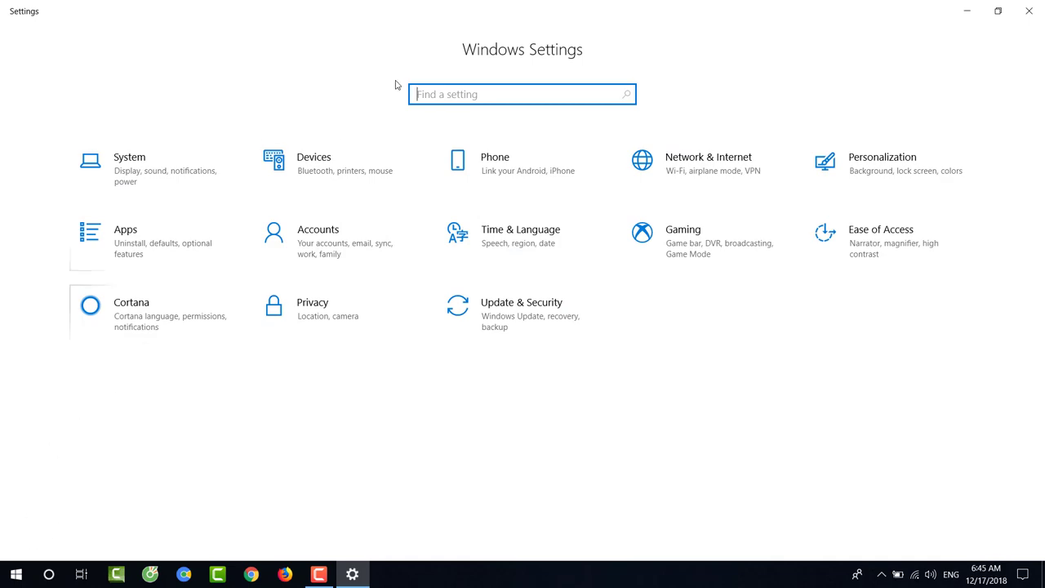
left_click(1029, 10)
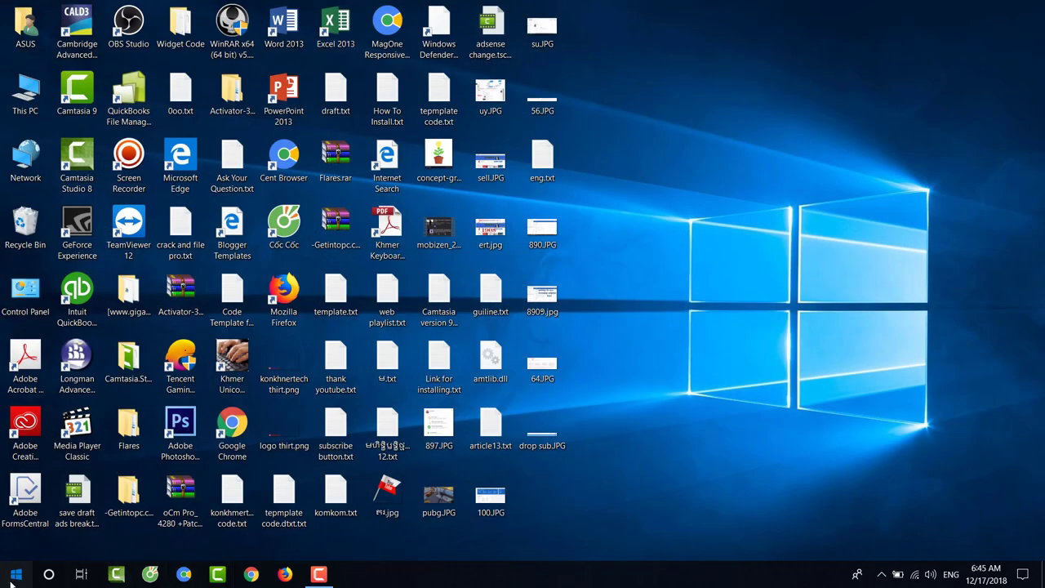
left_click(16, 574)
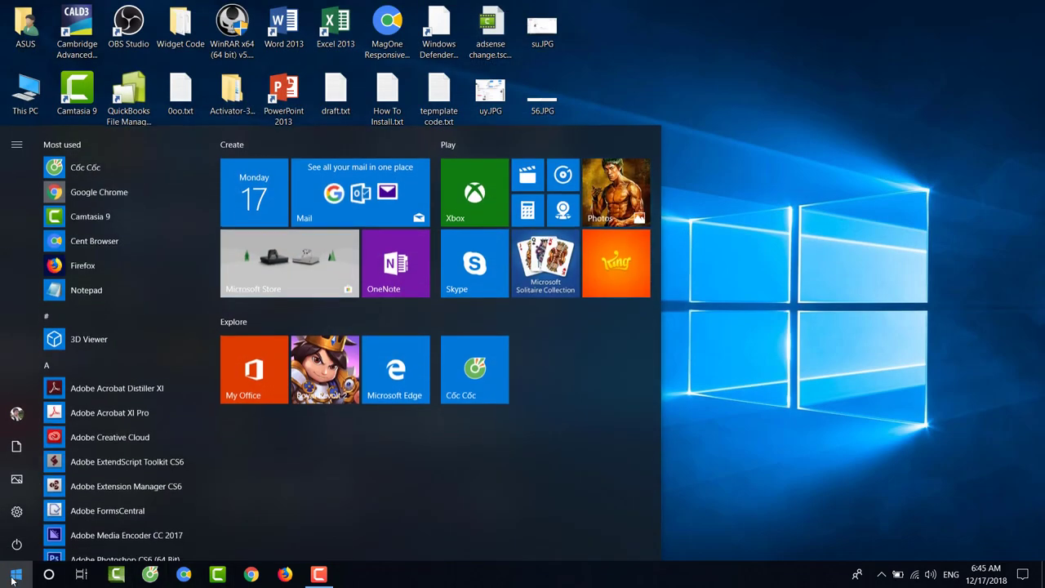
left_click(17, 512)
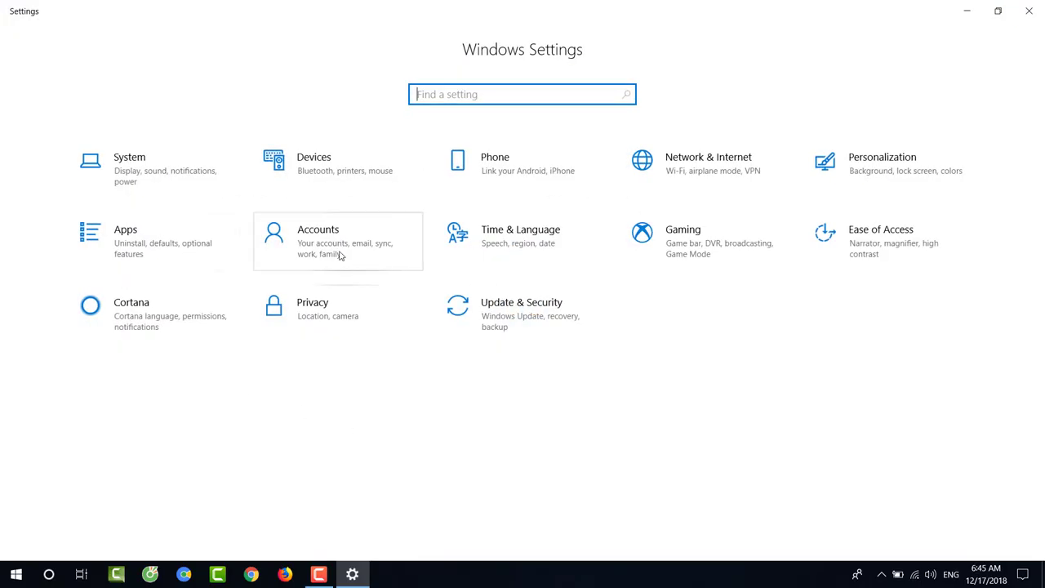
Go to Accounts > Sign-in options and scroll through its no-password-set warning
left_click(311, 242)
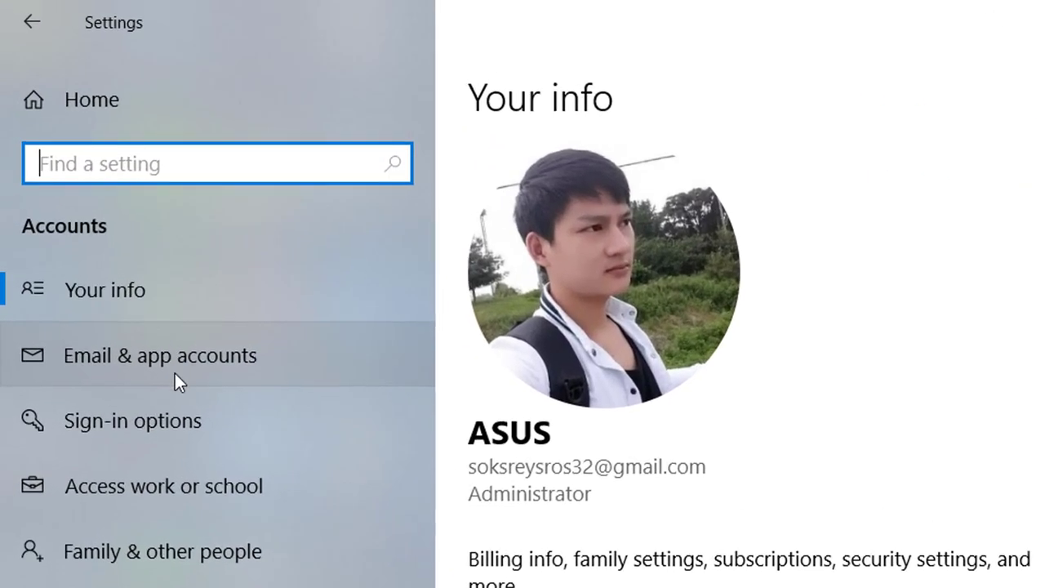
left_click(138, 428)
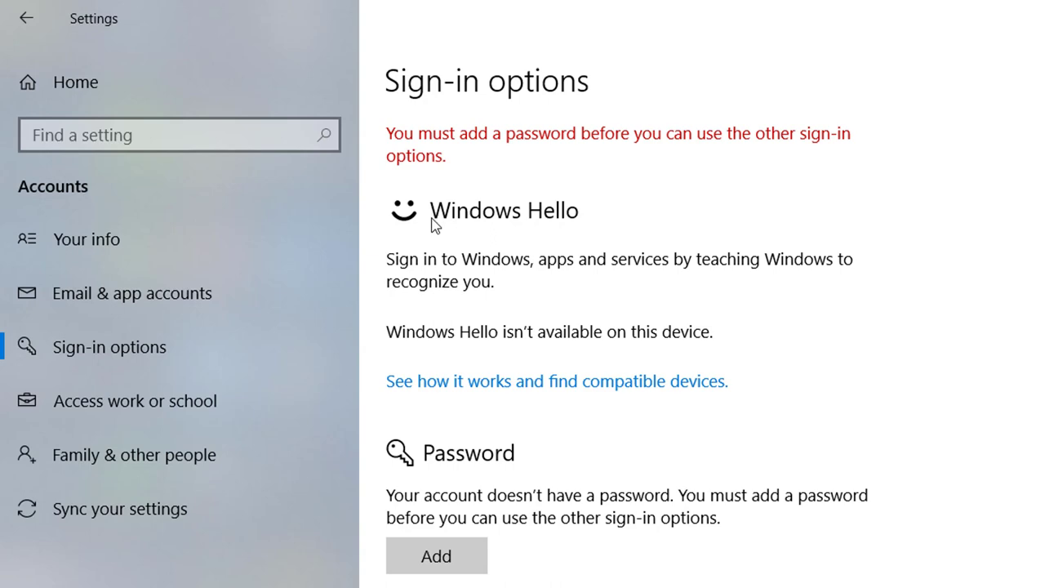
scroll(474, 562, "down", 3)
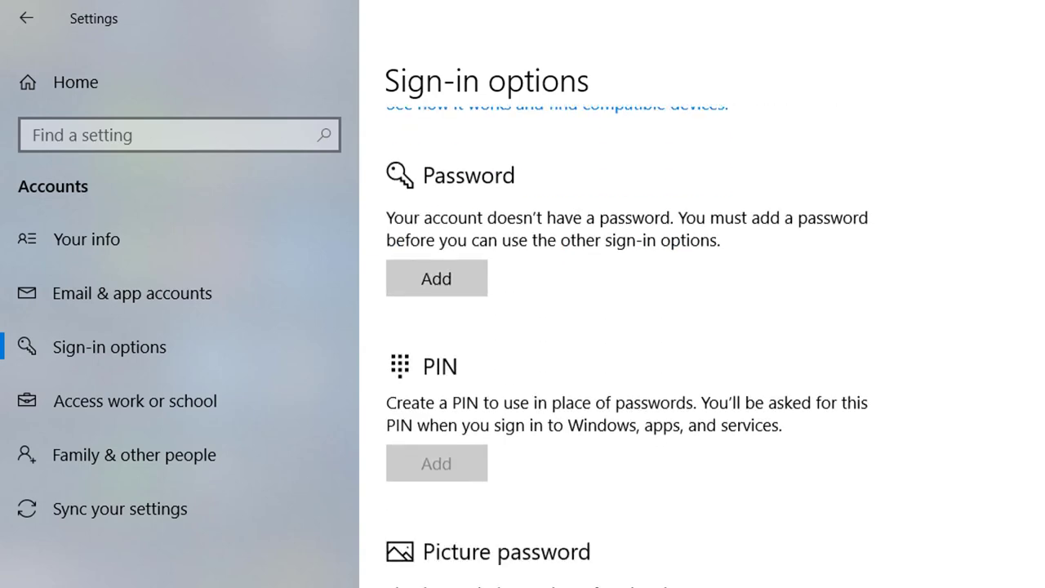
scroll(443, 509, "down", 1)
scroll(443, 509, "up", 1)
scroll(627, 347, "down", 1)
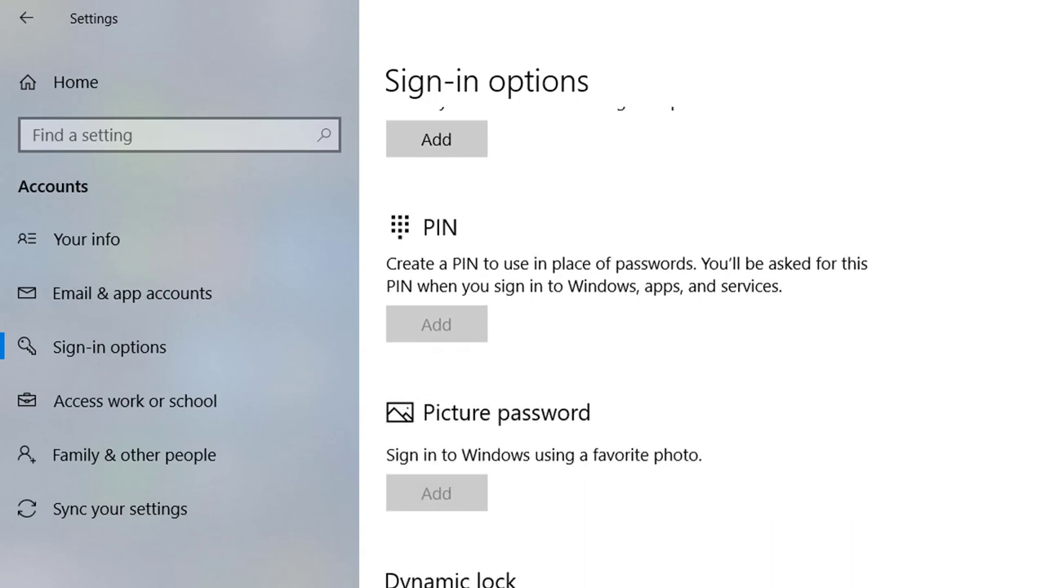
scroll(627, 347, "up", 5)
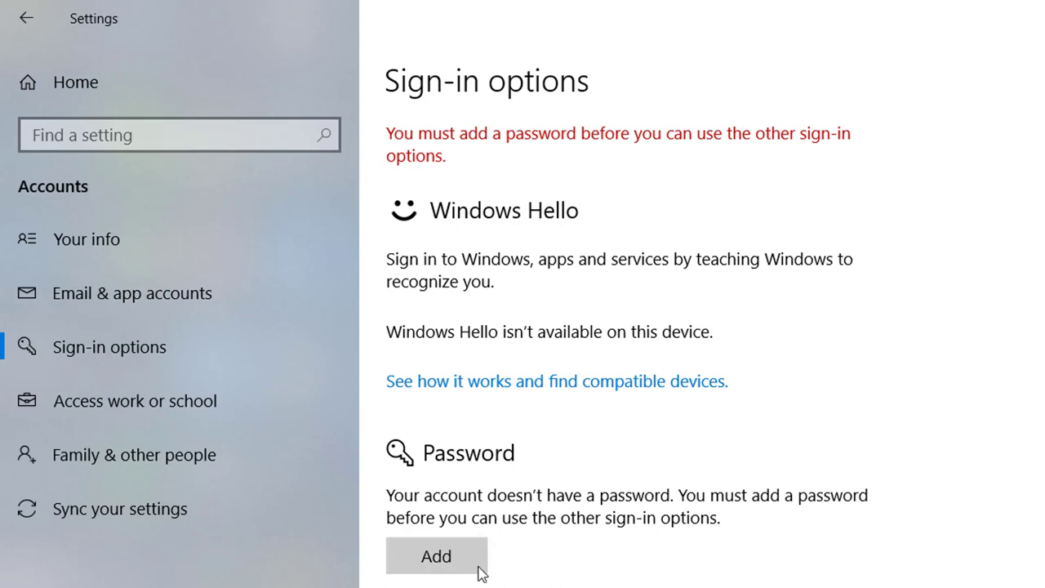
Start adding a password and enter the new password in both New password and Reenter password
left_click(436, 561)
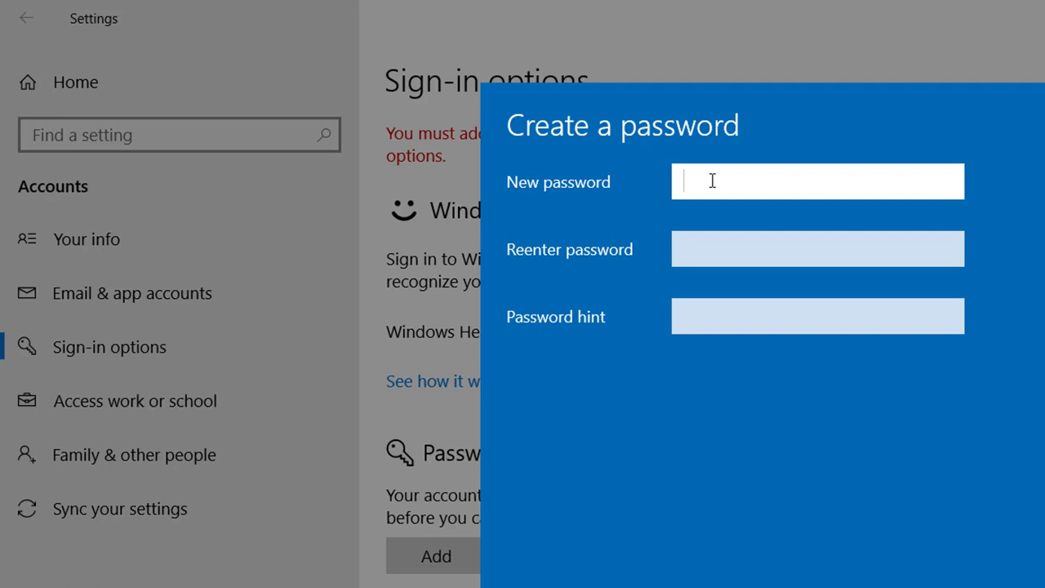
type("1234567890")
left_click(760, 252)
type("12345")
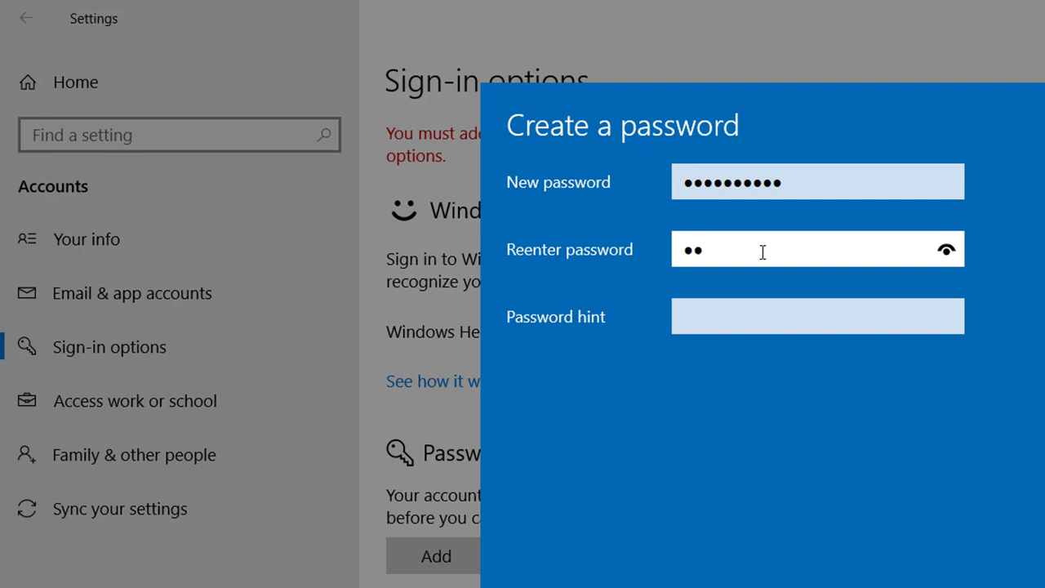
type("67890")
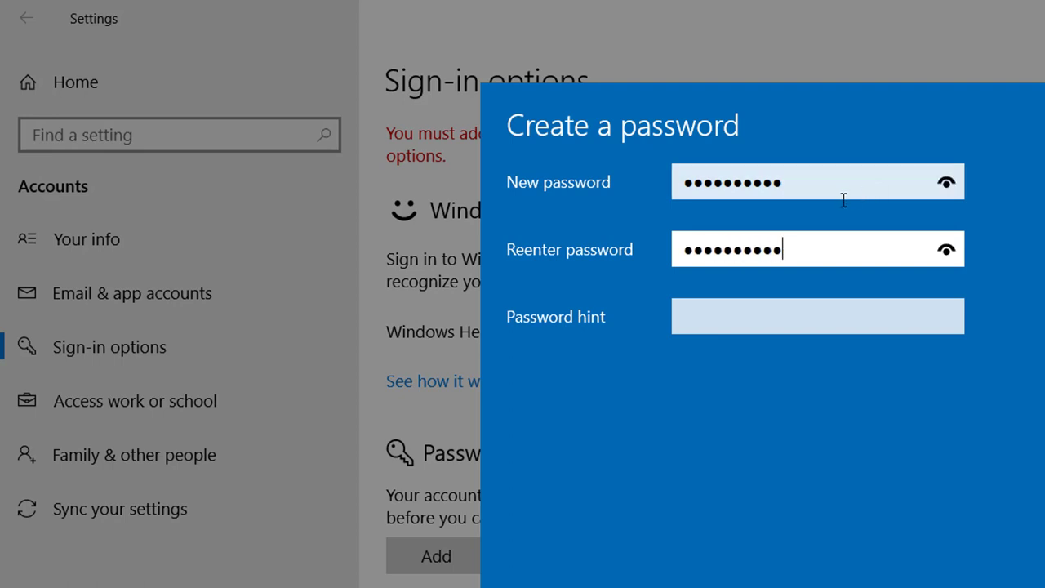
left_click_drag(813, 250, 662, 244)
left_click(751, 247)
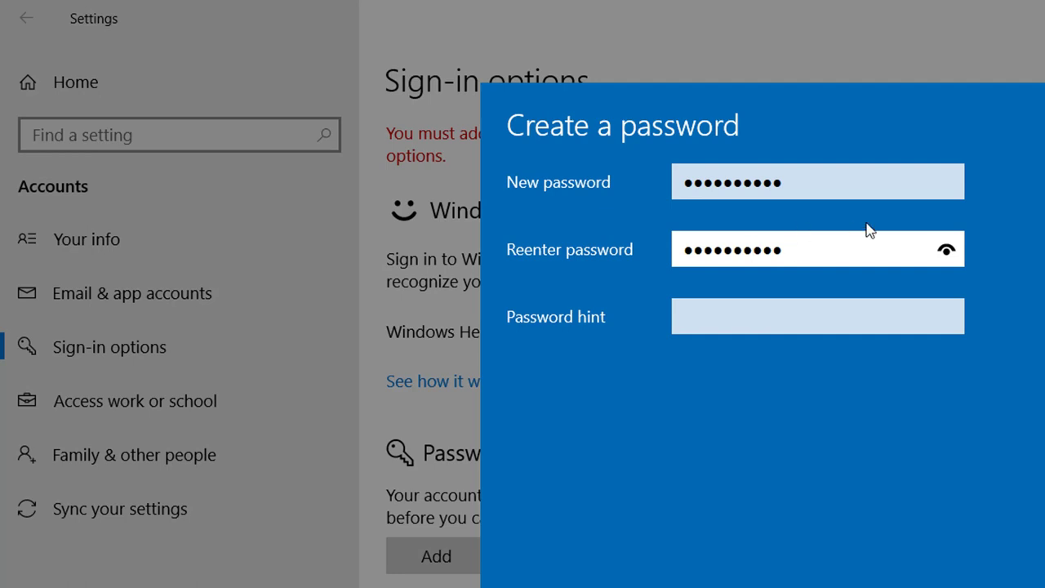
left_click(717, 321)
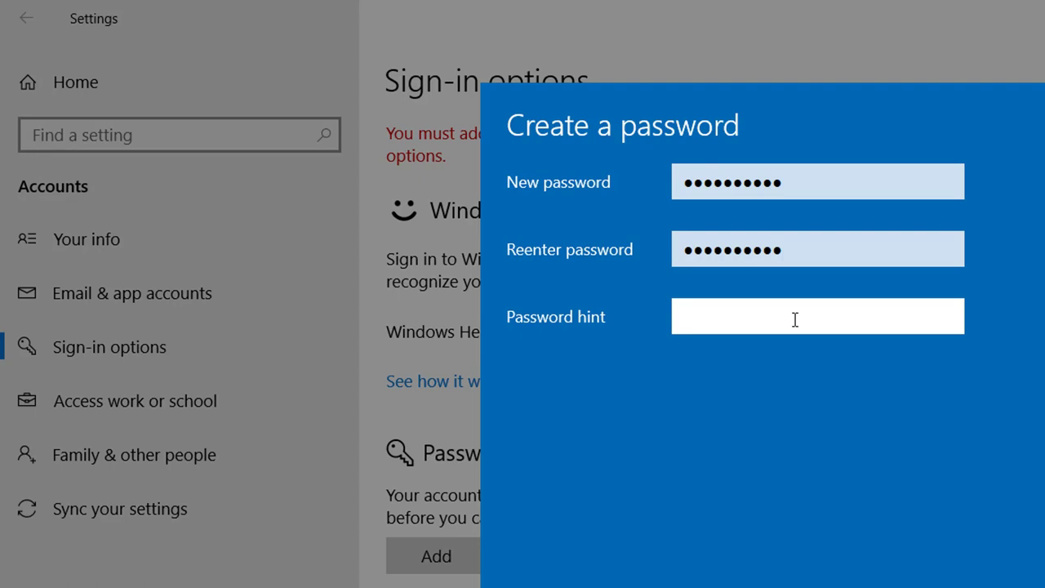
Enter the hint 'my phone number', then replace it with 'birthday'
type("n")
key("BackSpace")
type("p")
key("BackSpace")
type("my phone n")
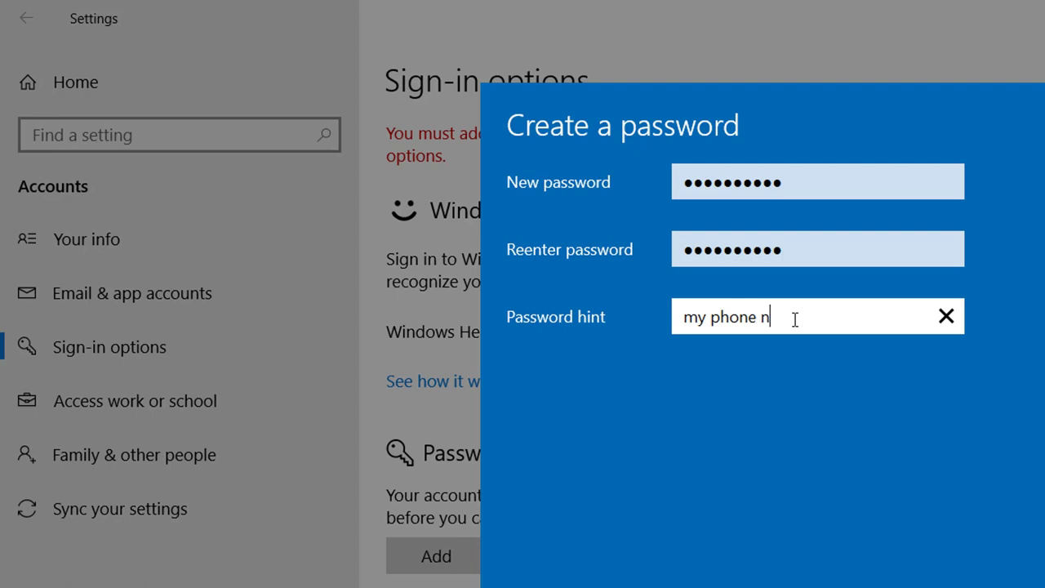
type("umber")
left_click_drag(824, 321, 638, 308)
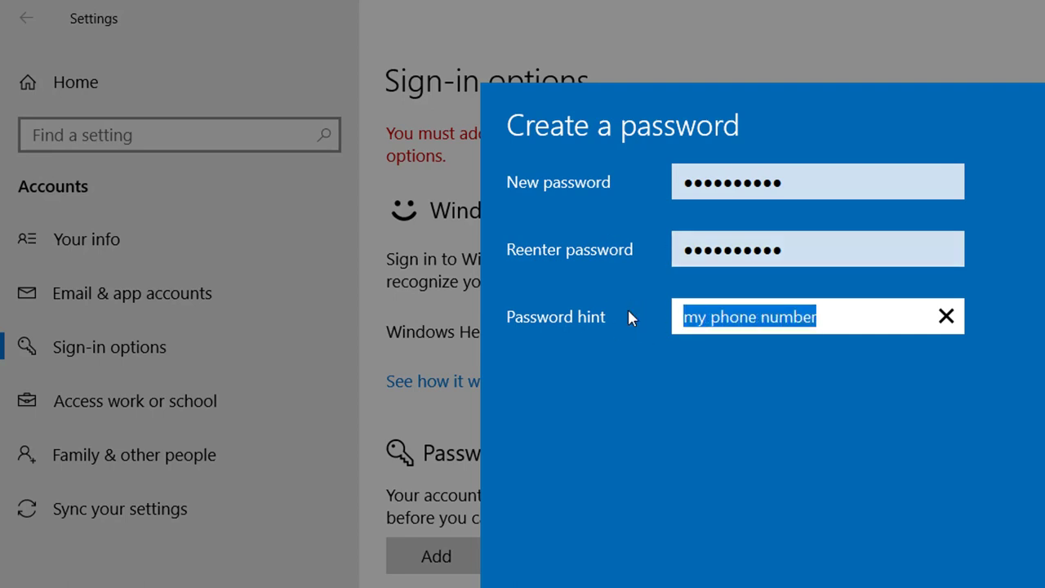
key("BackSpace")
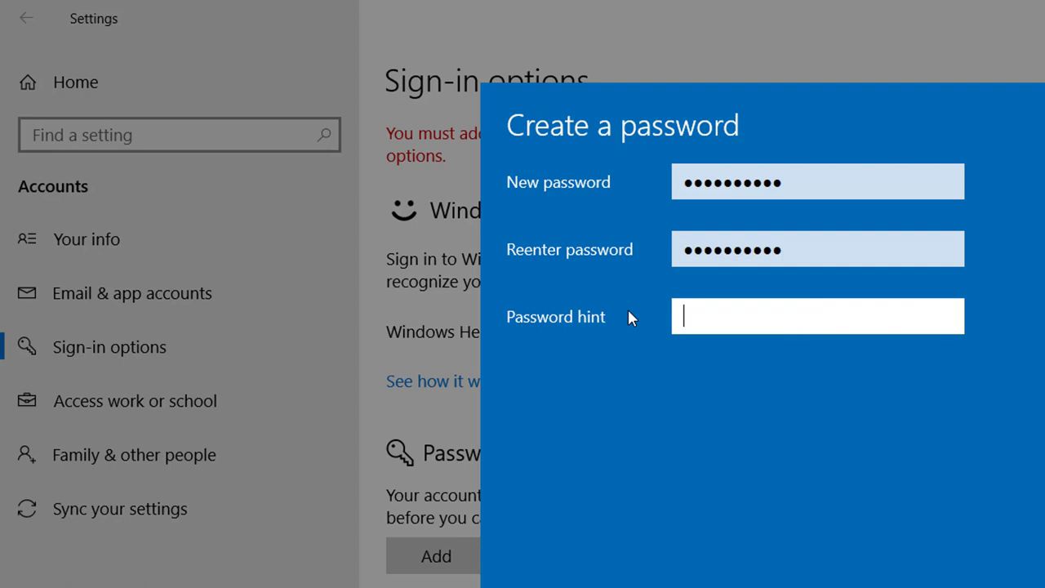
type("birthday")
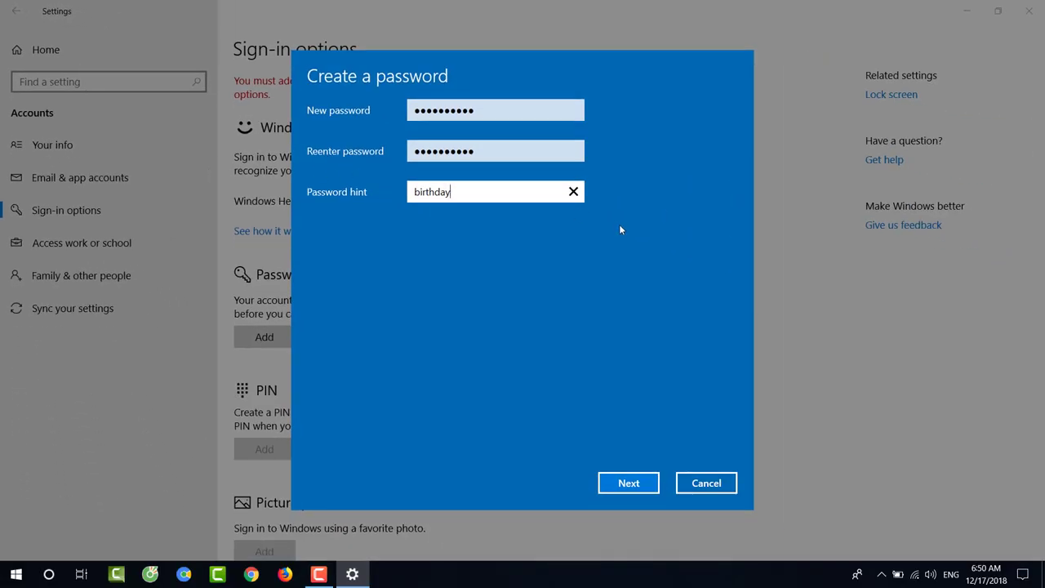
Confirm the password with Next and Finish, then verify Password now offers Change
left_click(628, 483)
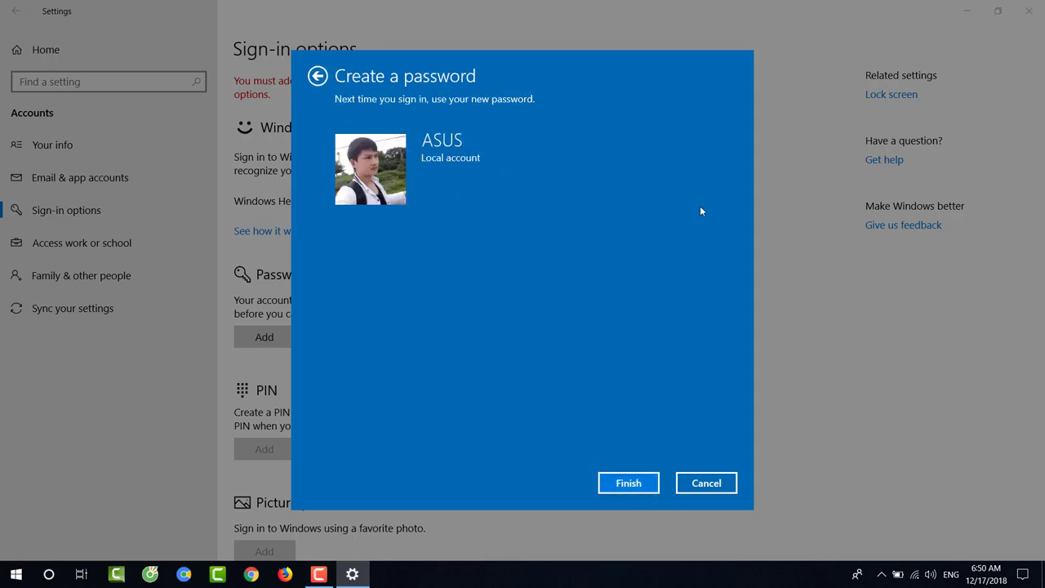
left_click(629, 483)
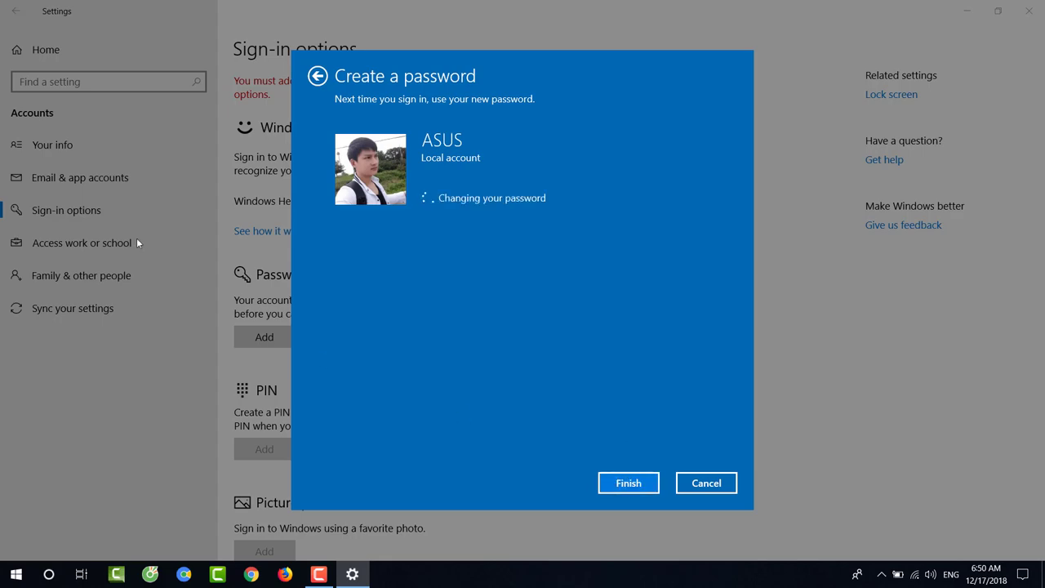
scroll(319, 359, "down", 4)
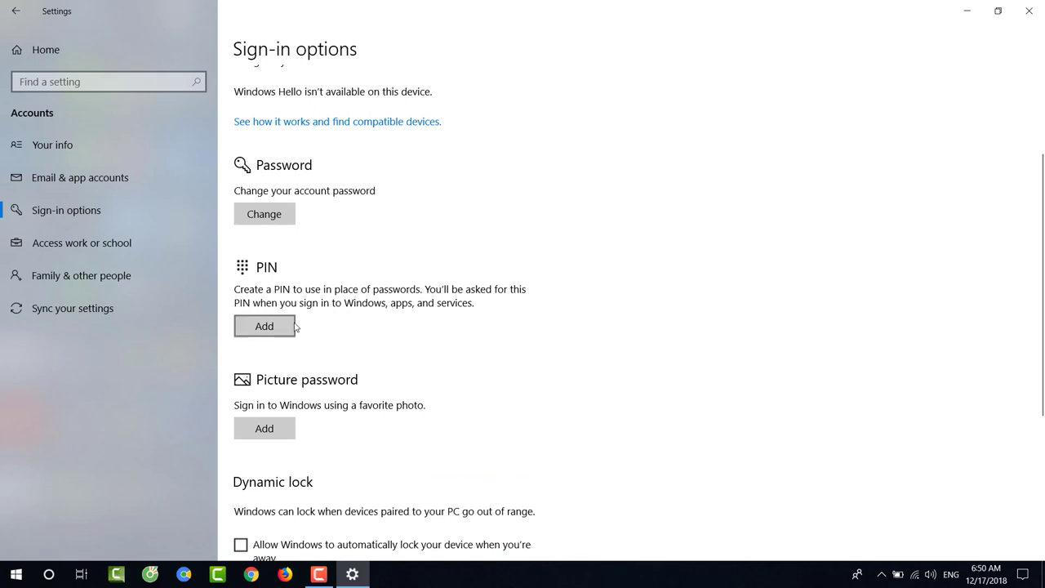
scroll(339, 294, "down", 2)
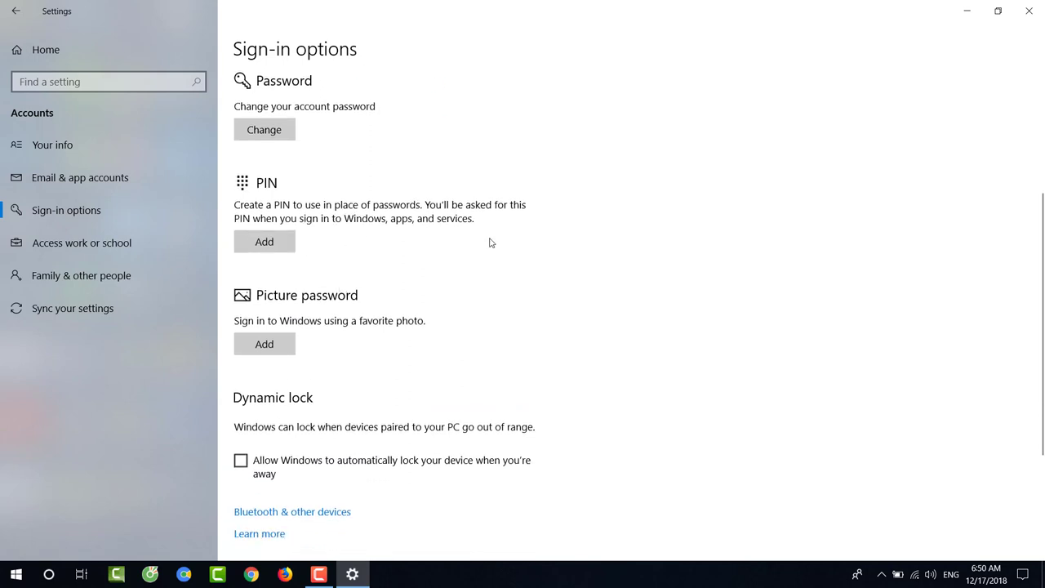
scroll(459, 250, "up", 5)
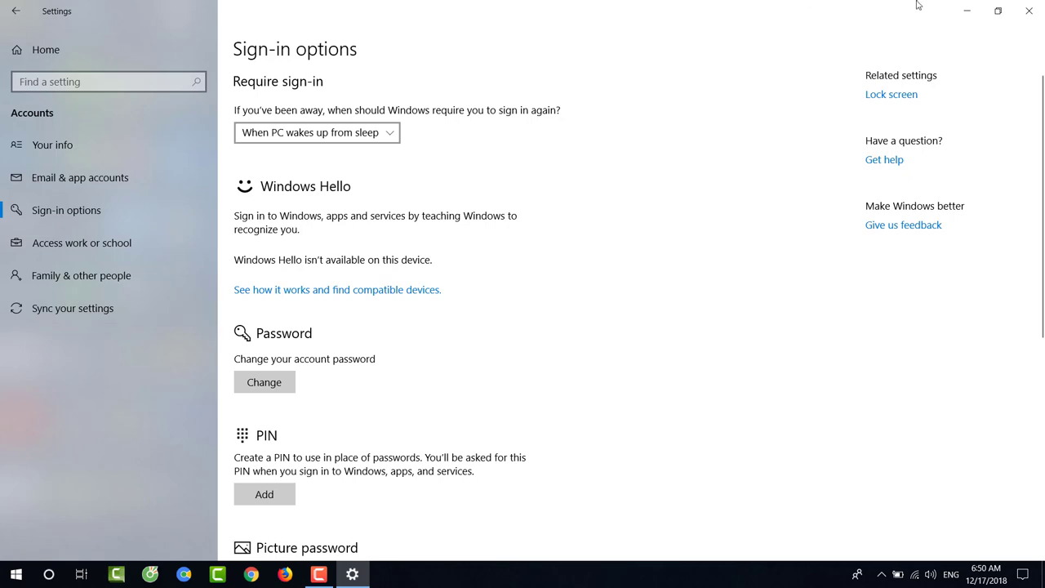
Minimize Settings, refresh the desktop twice, then select an item on the taskbar
left_click(967, 11)
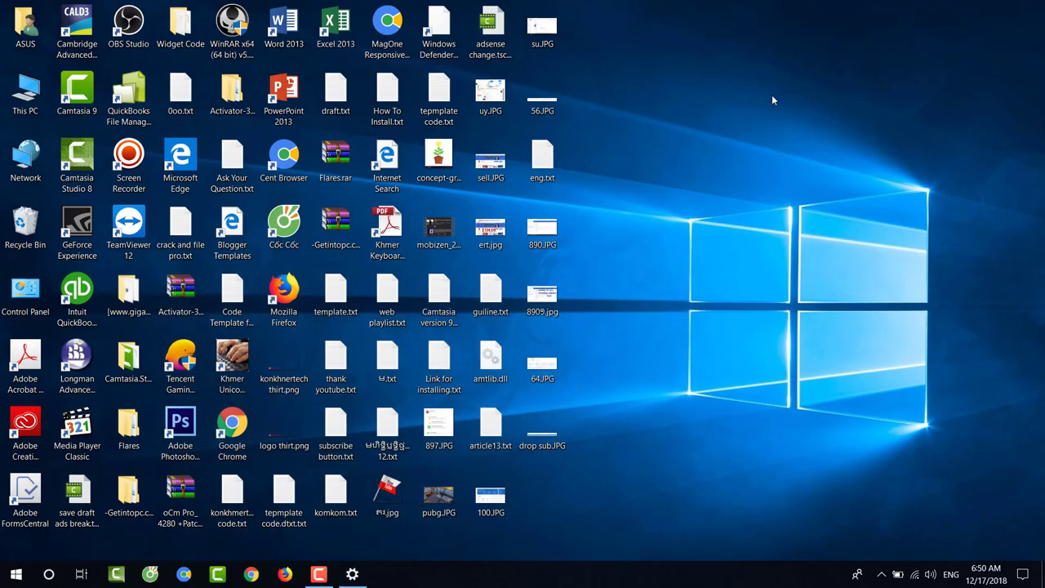
right_click(772, 95)
left_click(804, 136)
right_click(751, 118)
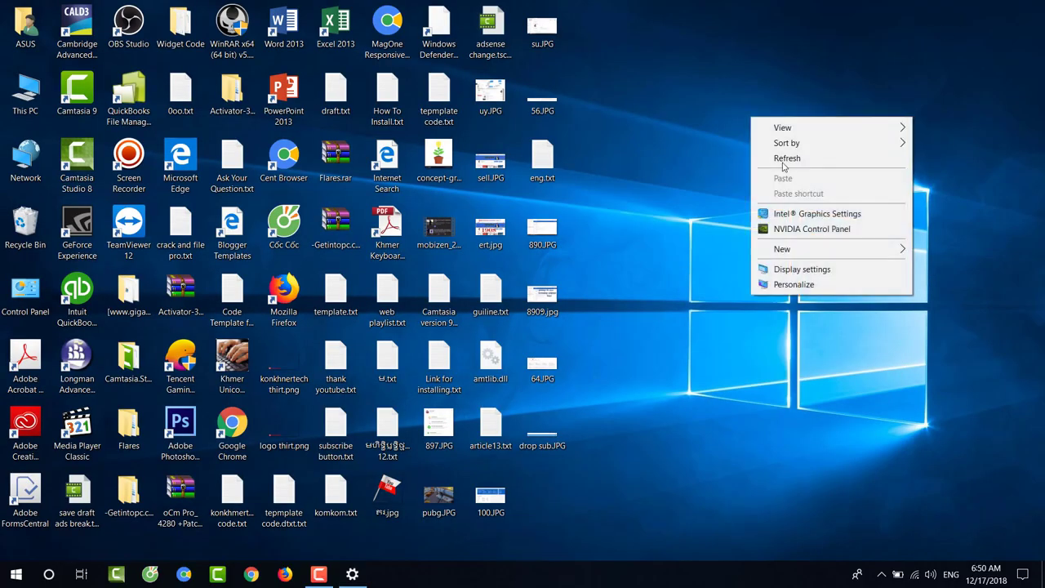
left_click(783, 163)
mouse_move(358, 580)
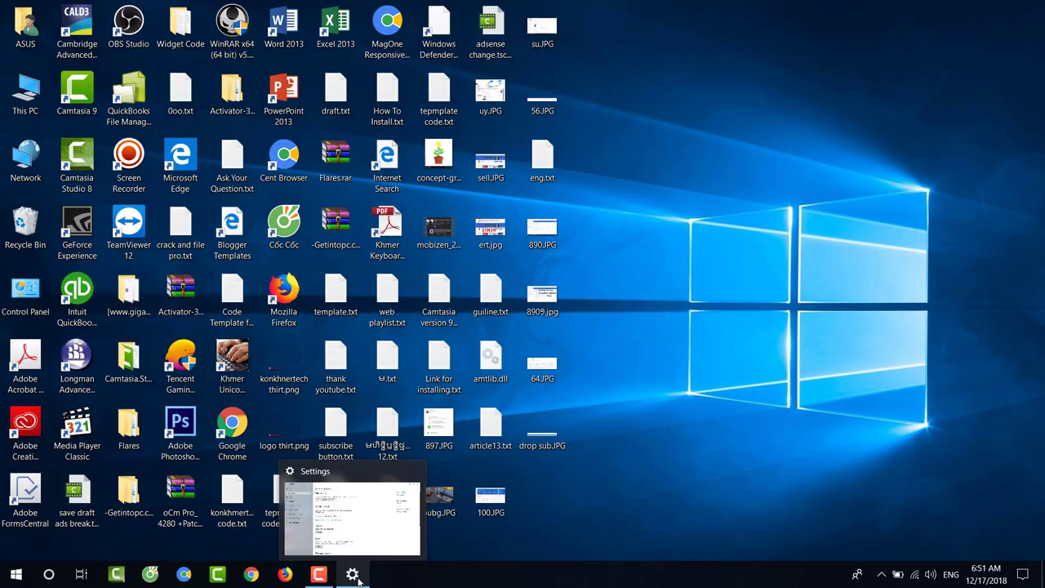
mouse_move(315, 576)
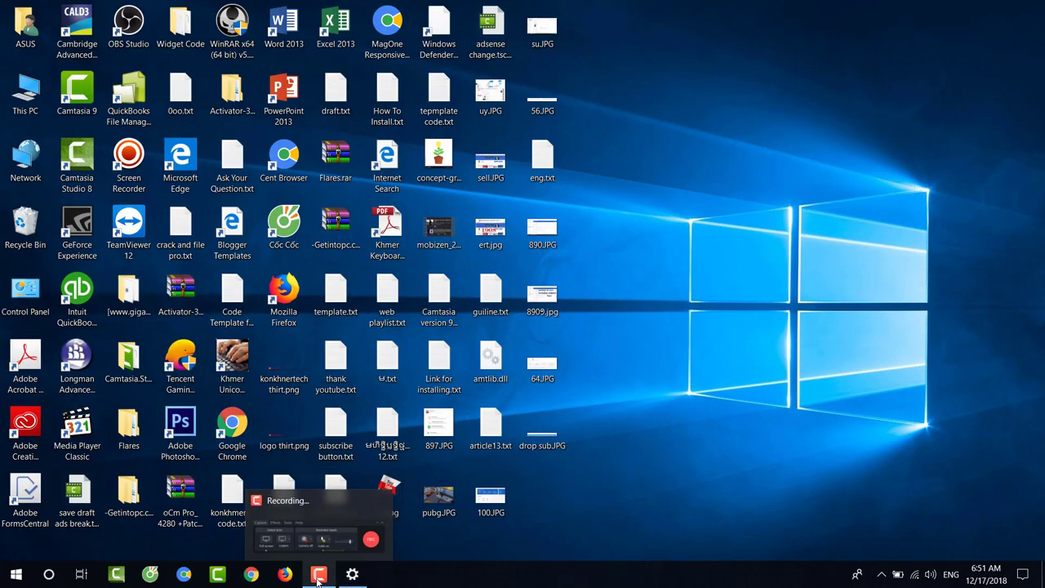
left_click(315, 577)
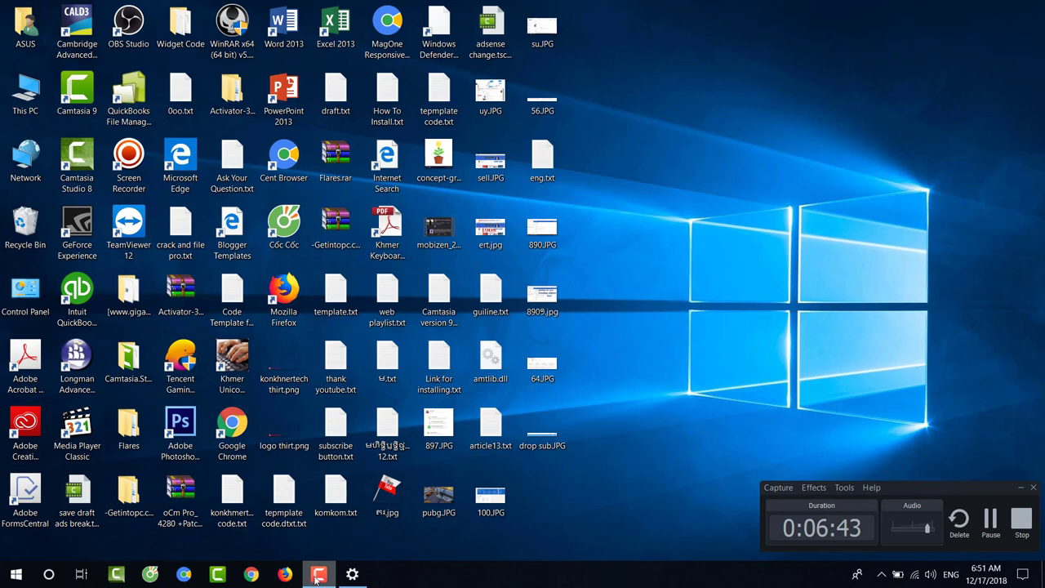